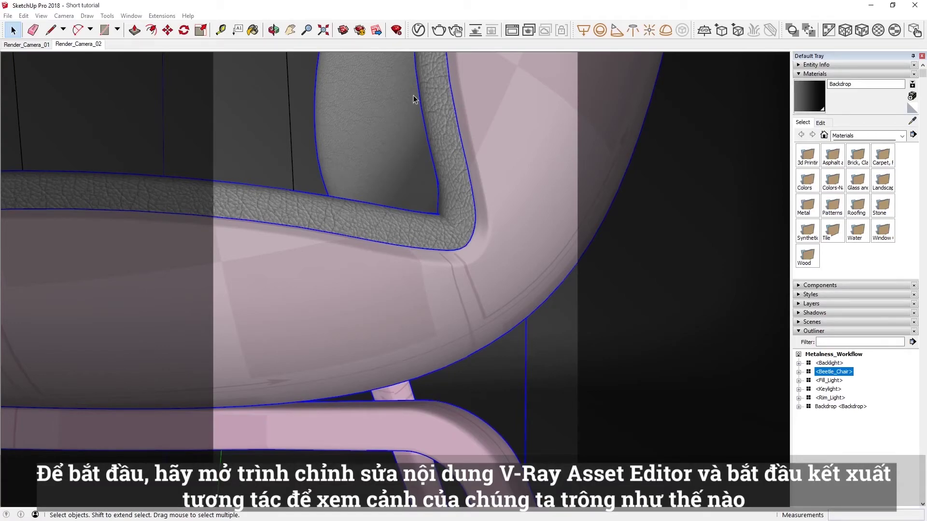
Step: Open the V-Ray Asset Editor, start an interactive render, and add a new Metallic material
left_click(418, 30)
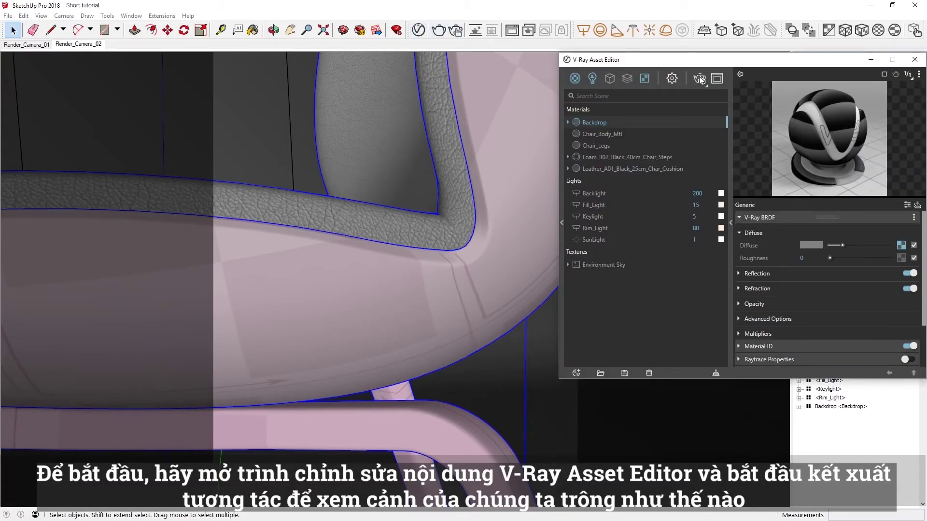
left_click(700, 78)
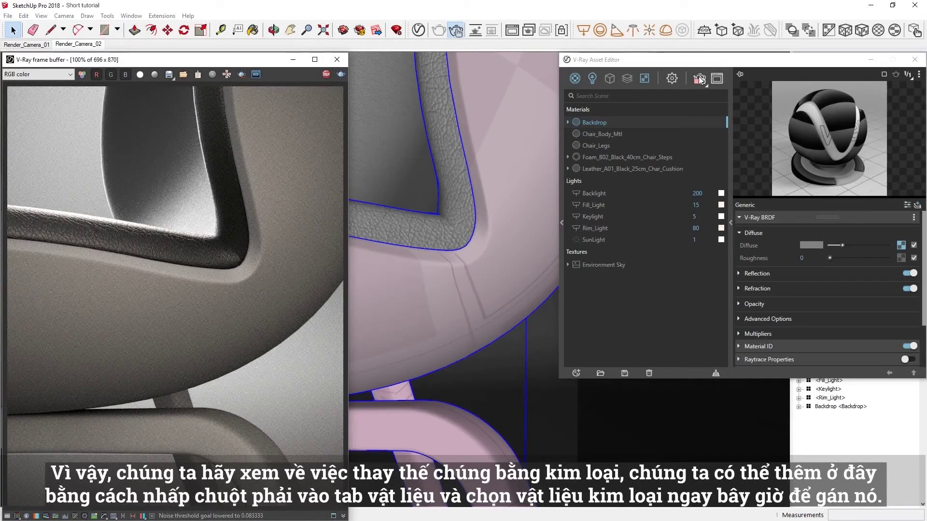
left_click(577, 78)
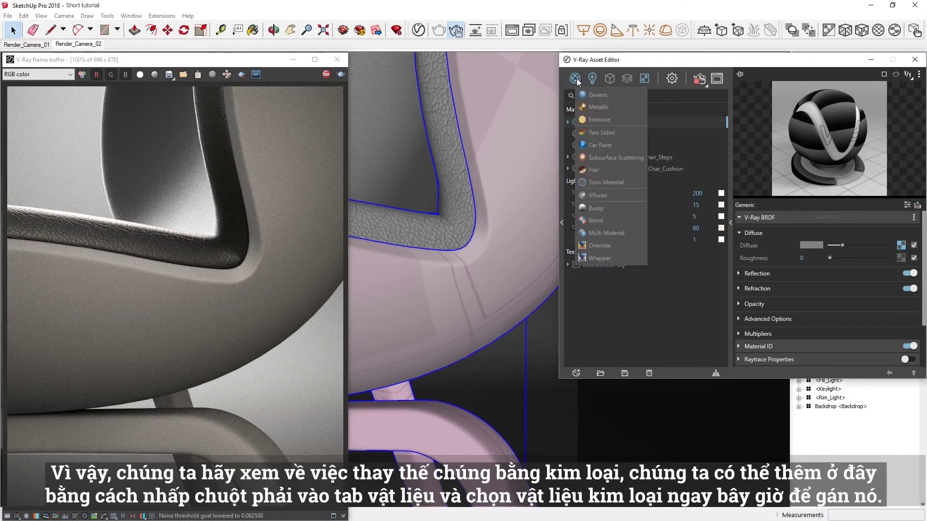
left_click(595, 106)
Step: Apply the Metallic material to the objects that use Chair_Legs, and limit rendering to a region around the chair's legs
right_click(593, 145)
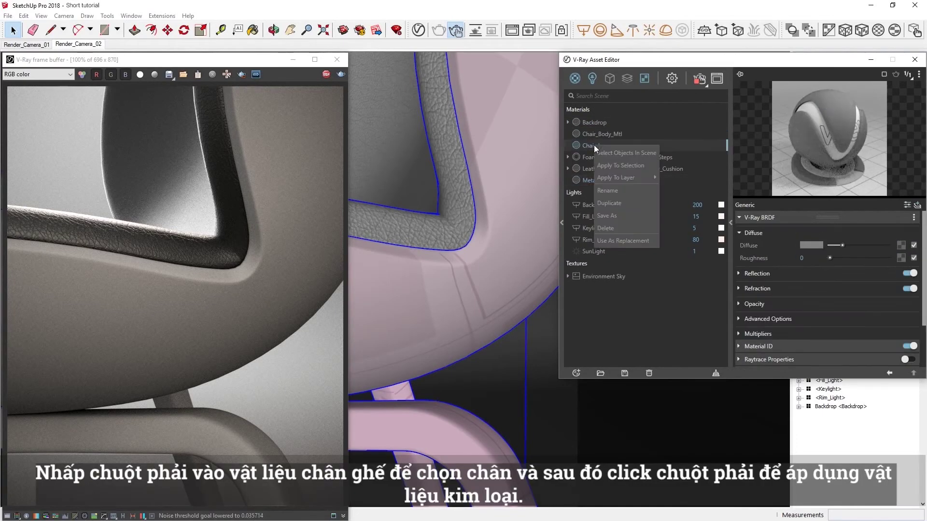
left_click(619, 152)
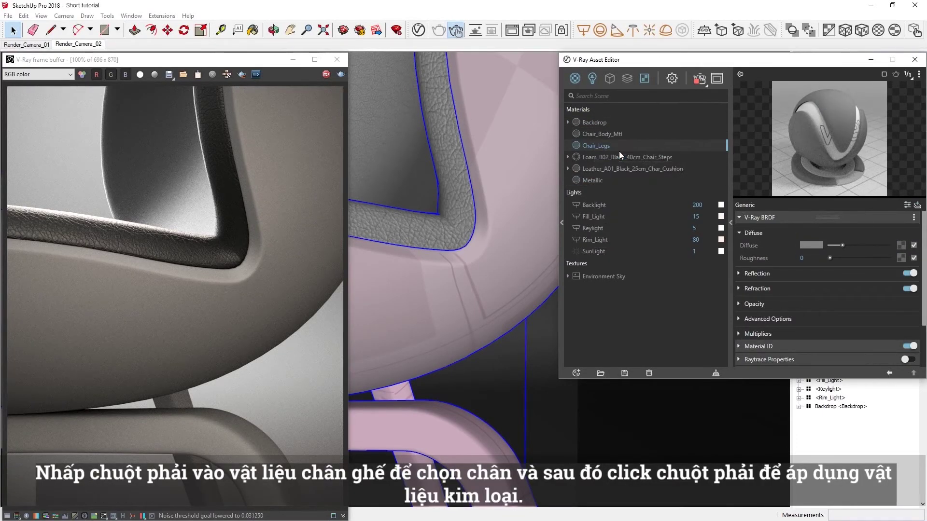
left_click(592, 180)
right_click(593, 180)
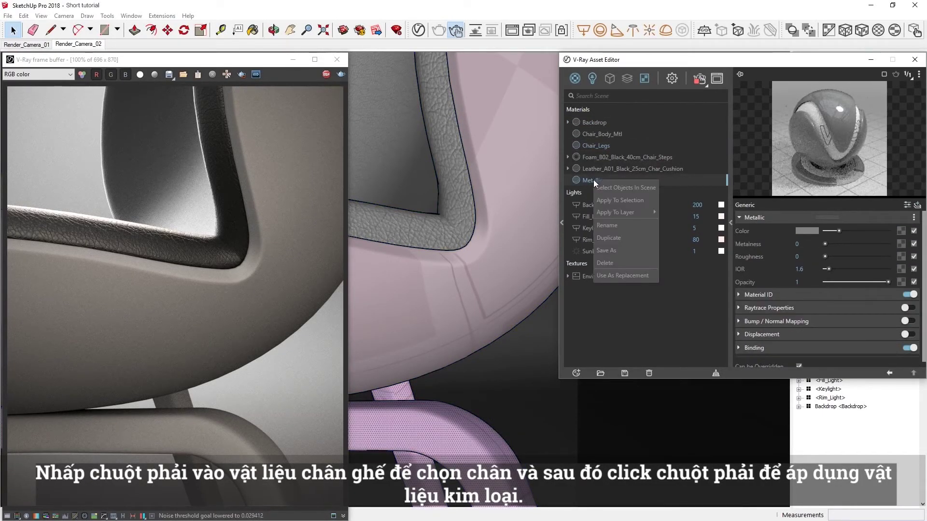
left_click(612, 199)
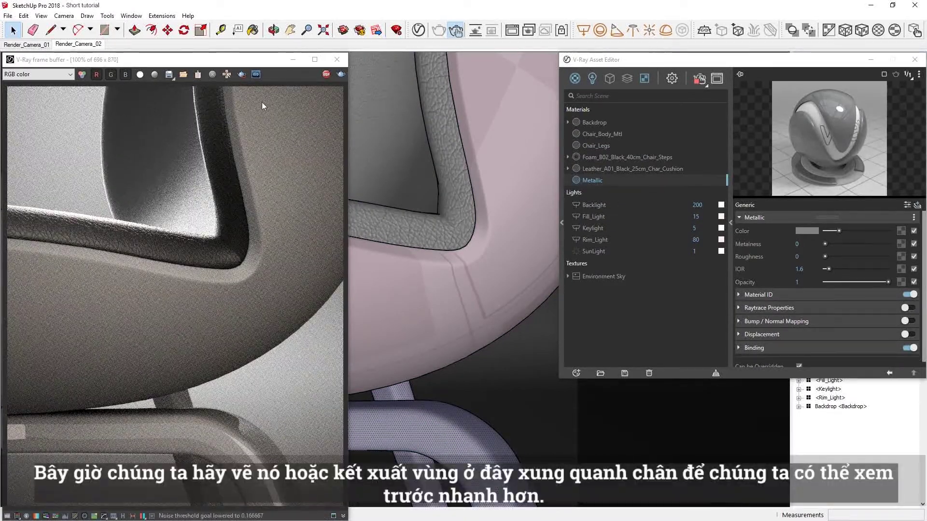
left_click(242, 75)
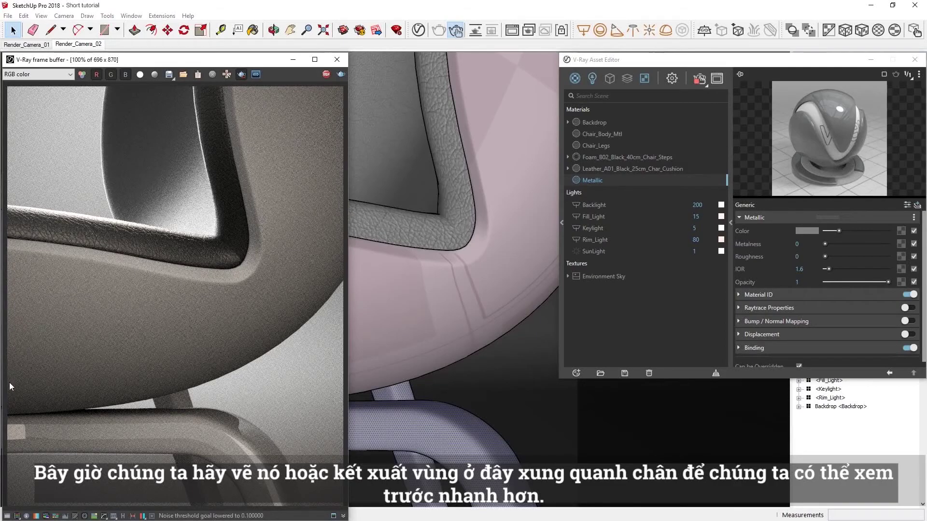
left_click_drag(10, 382, 343, 505)
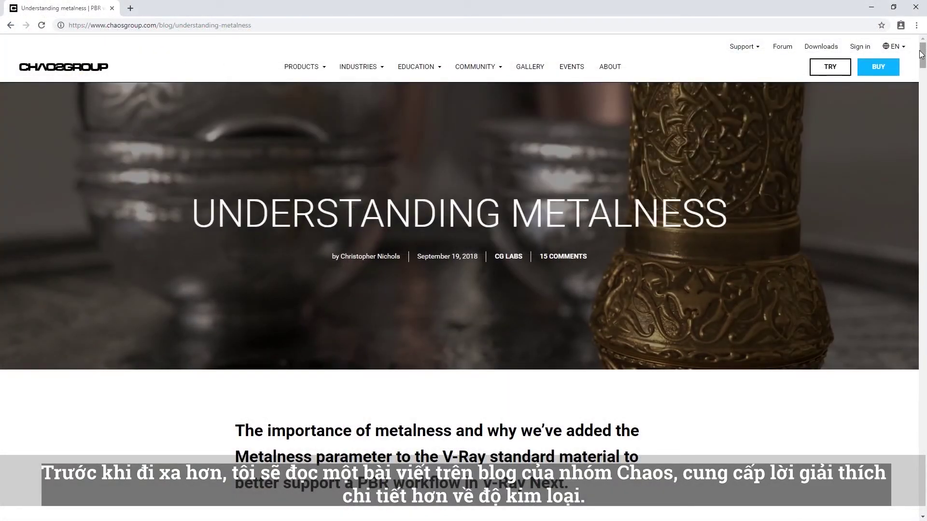
Step: In the web browser, find the metals chart in the Understanding Metalness article and highlight gold's base color, IOR and metalness values
mouse_move(923, 58)
left_mouse_down()
mouse_move(923, 287)
mouse_move(923, 247)
left_mouse_up()
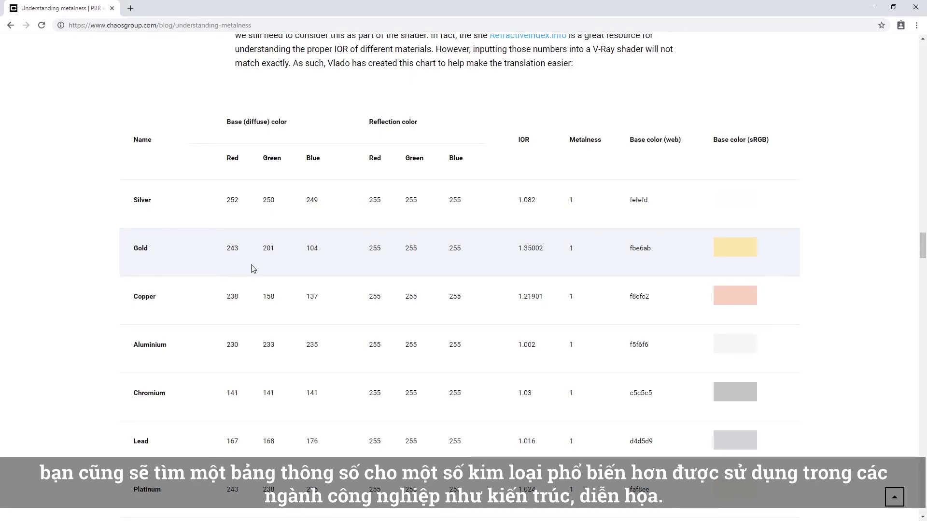
left_click_drag(226, 249, 327, 257)
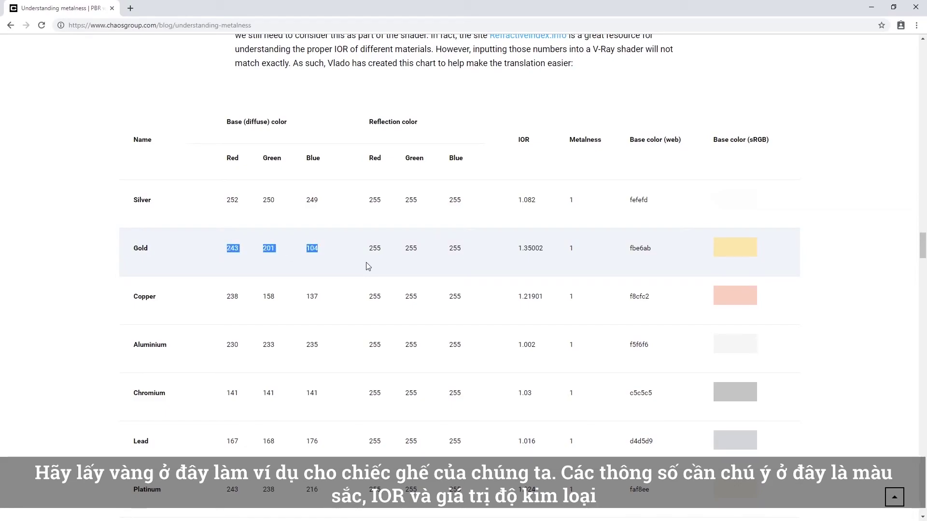
left_click_drag(515, 249, 584, 250)
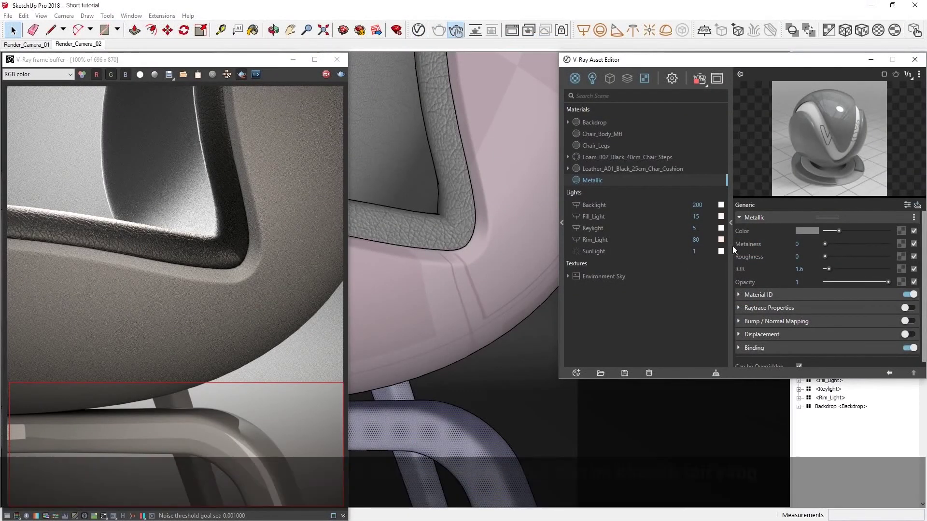
Step: Back in V-Ray, set the Metallic material's color to RGB 243, 201, 104 using the 0 to 255 range
left_click(806, 230)
left_click(523, 210)
left_click(511, 237)
type("243")
key("Tab")
type("201")
key("Tab")
type("104")
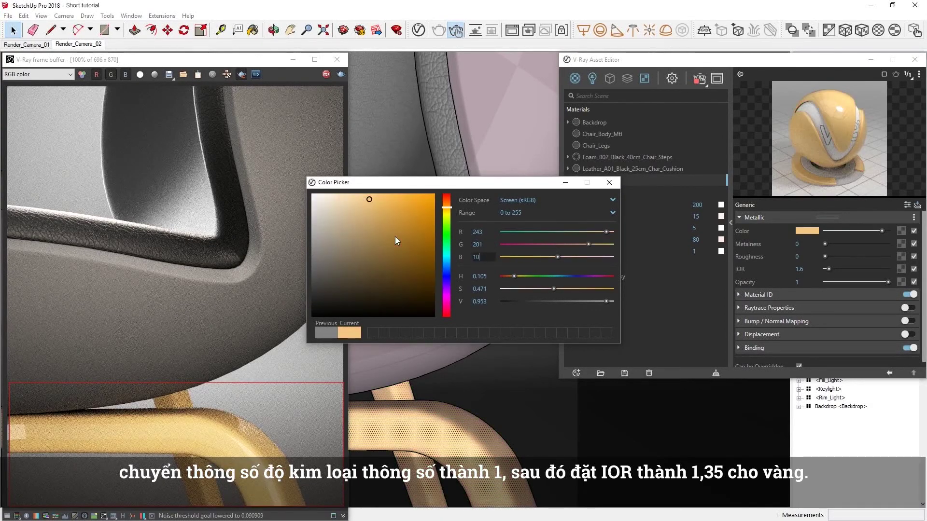
left_click(609, 186)
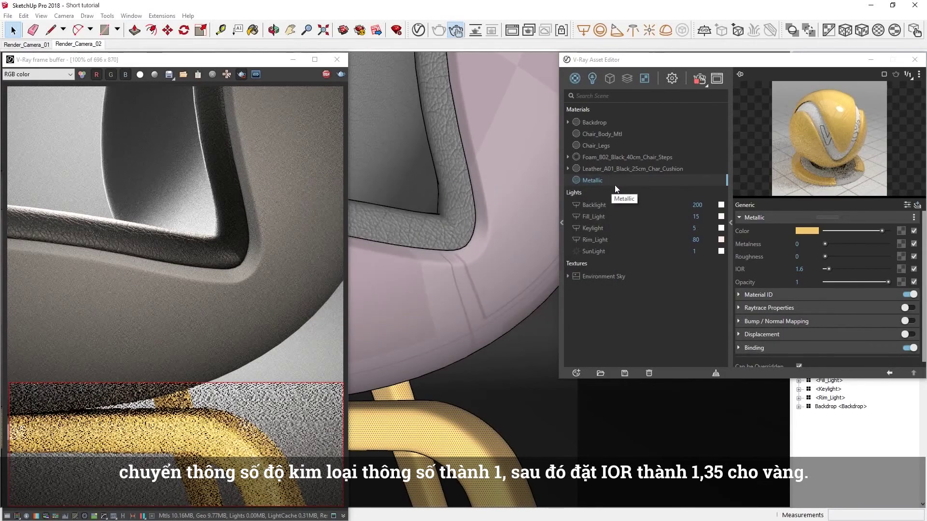
Step: Set the Metallic material's metalness to 1, IOR to 1.35 and roughness to 0.15
left_click_drag(825, 244, 895, 244)
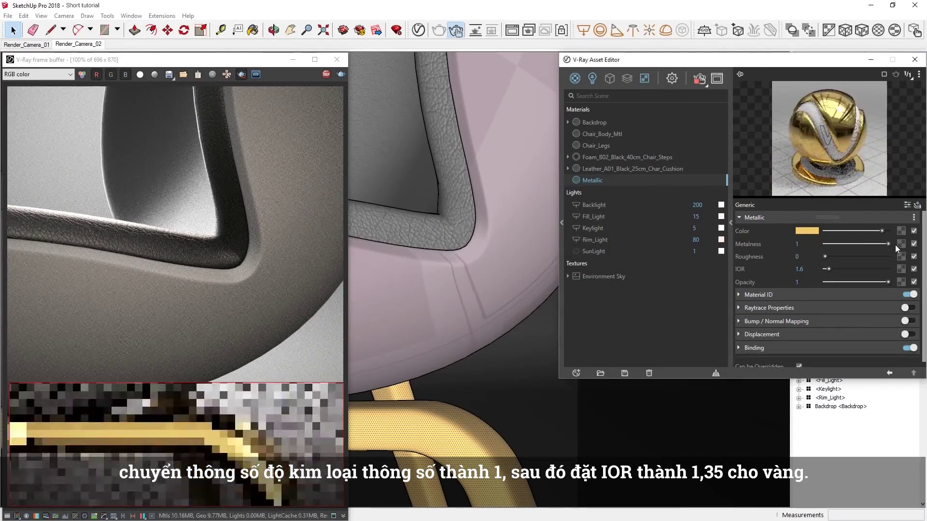
left_click(802, 269)
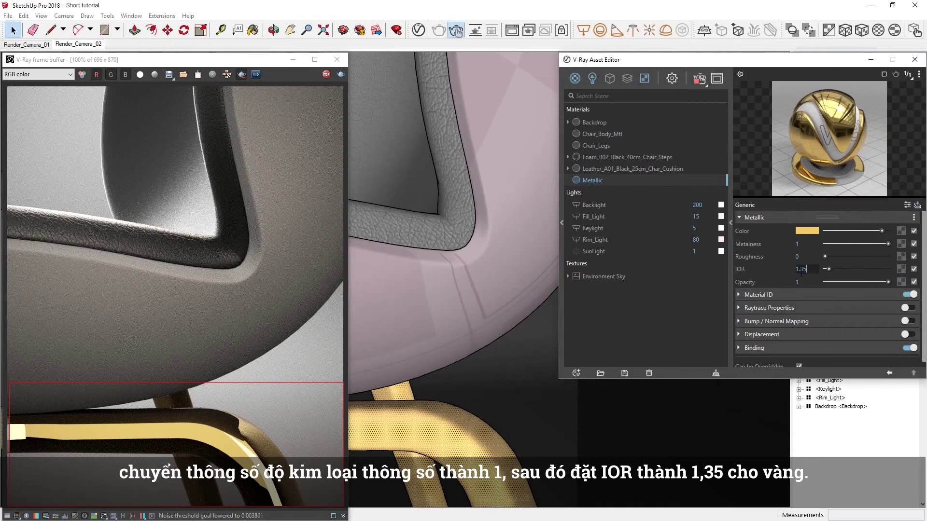
key("Return")
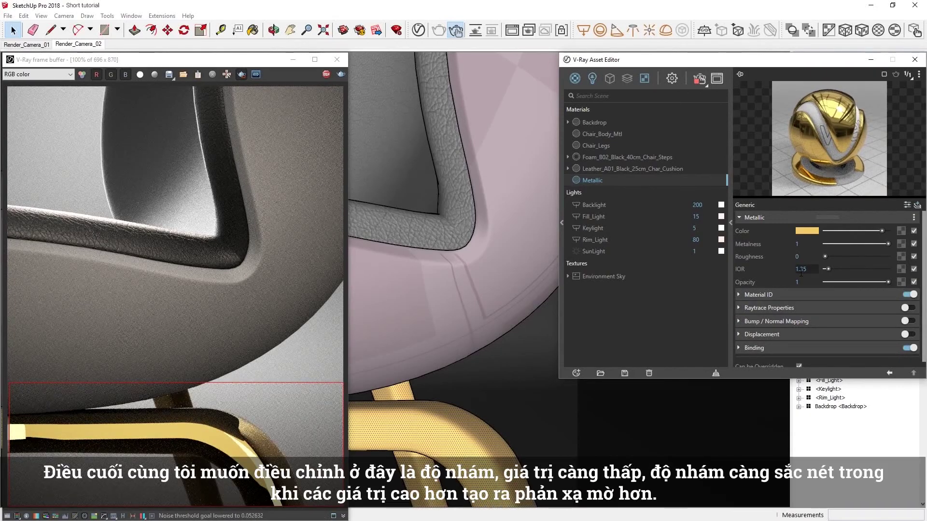
mouse_move(826, 256)
left_mouse_down()
mouse_move(874, 256)
mouse_move(834, 260)
left_mouse_up()
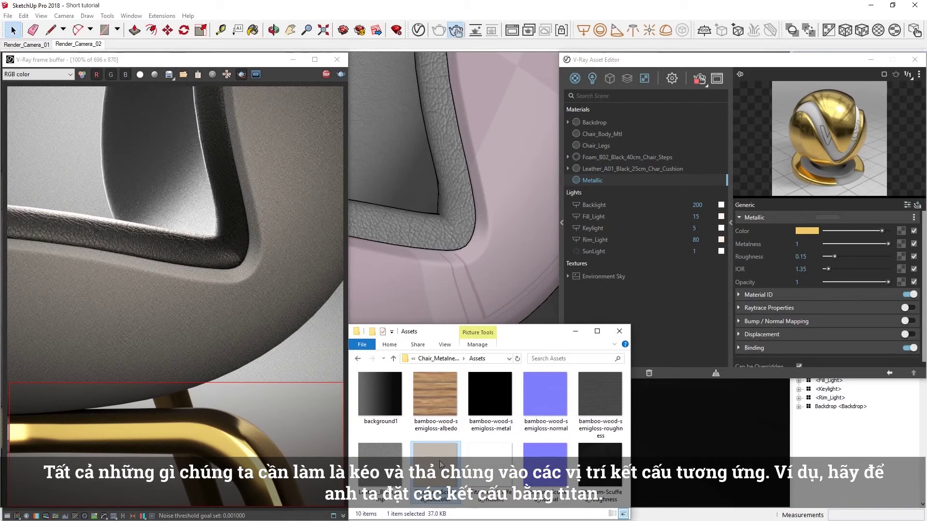
Step: Load the Titanium-Scuffed base color, metallic and roughness images from the Assets folder into the Color, Metalness and Roughness texture slots
left_click_drag(440, 464, 876, 236)
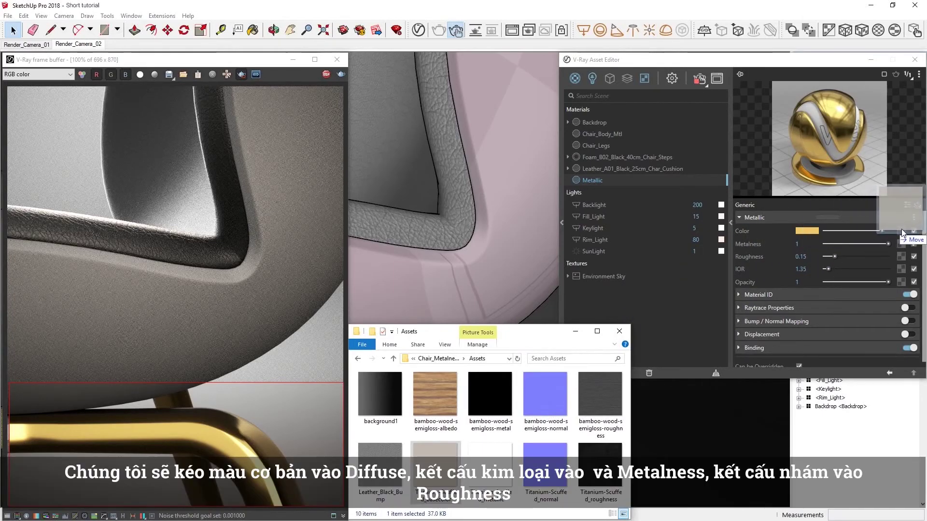
left_click_drag(489, 466, 904, 245)
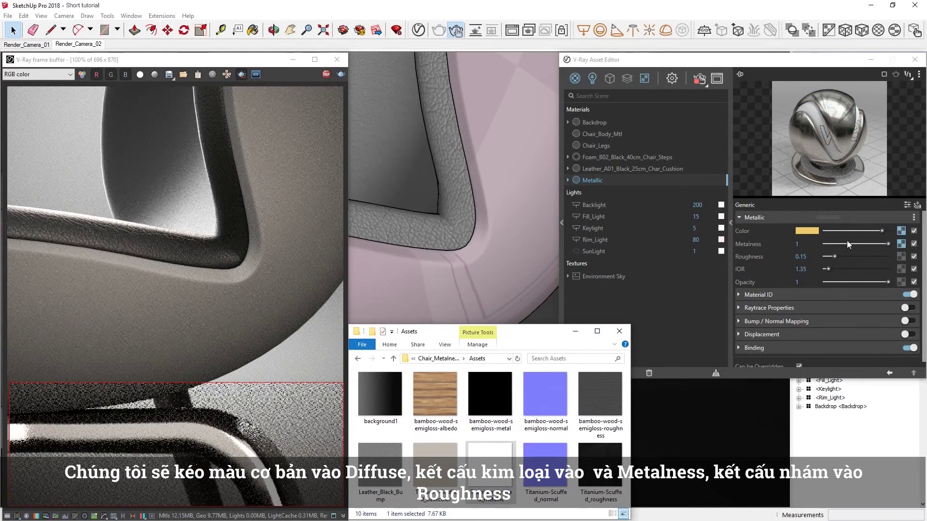
left_click_drag(593, 478, 901, 257)
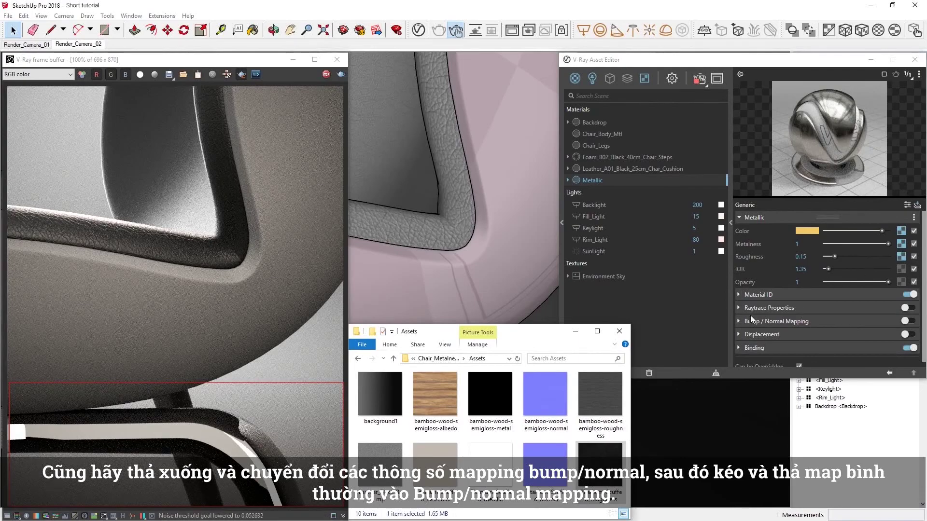
Step: Enable Bump / Normal Mapping on the Metallic material and load Titanium-Scuffed_normal into its map slot
left_click(747, 320)
left_click(905, 321)
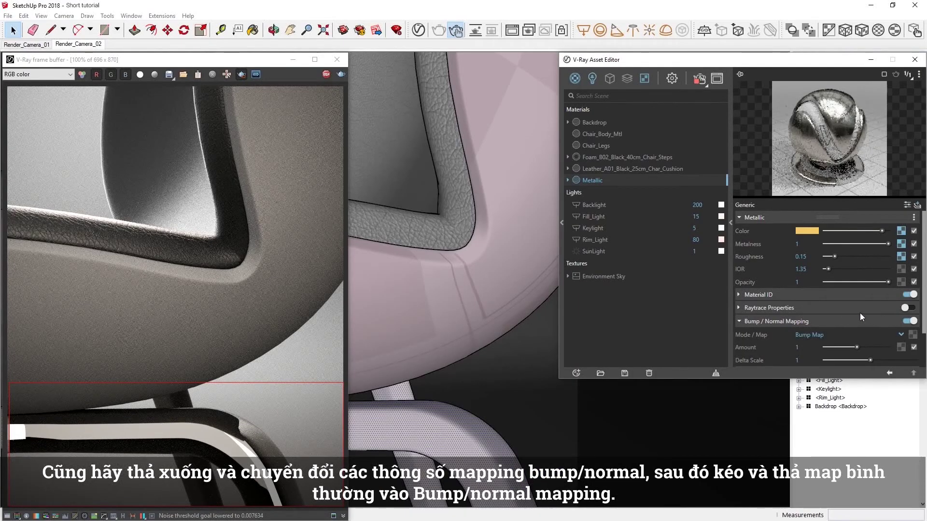
scroll(851, 310, "down", 2)
key("alt+Tab")
left_click_drag(546, 463, 916, 297)
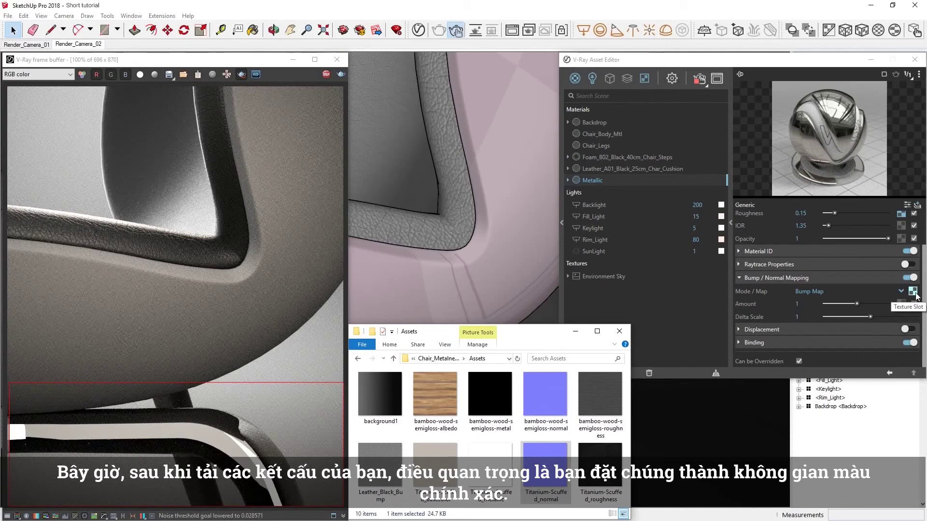
Step: Choose Screen Space (sRGB) as the color space of the bitmap in the Color slot and return to the material
left_click_drag(925, 288, 926, 252)
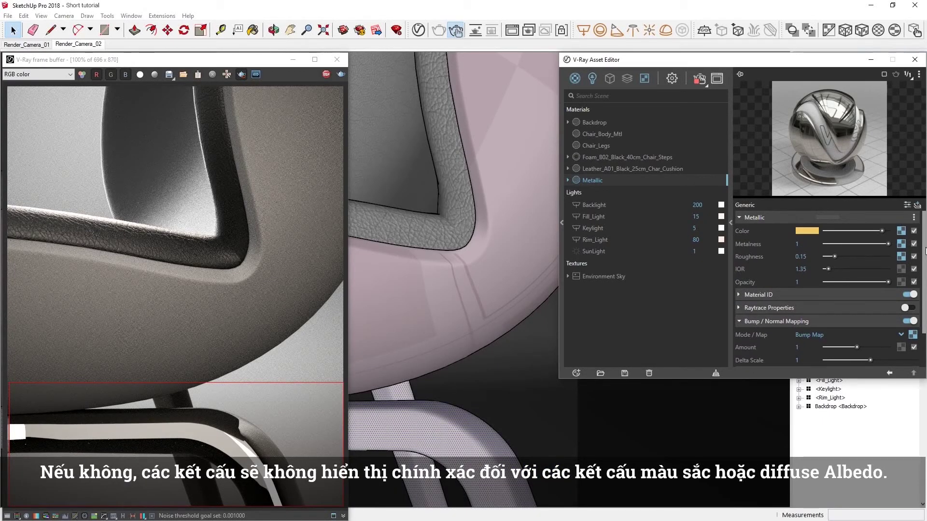
left_click(900, 232)
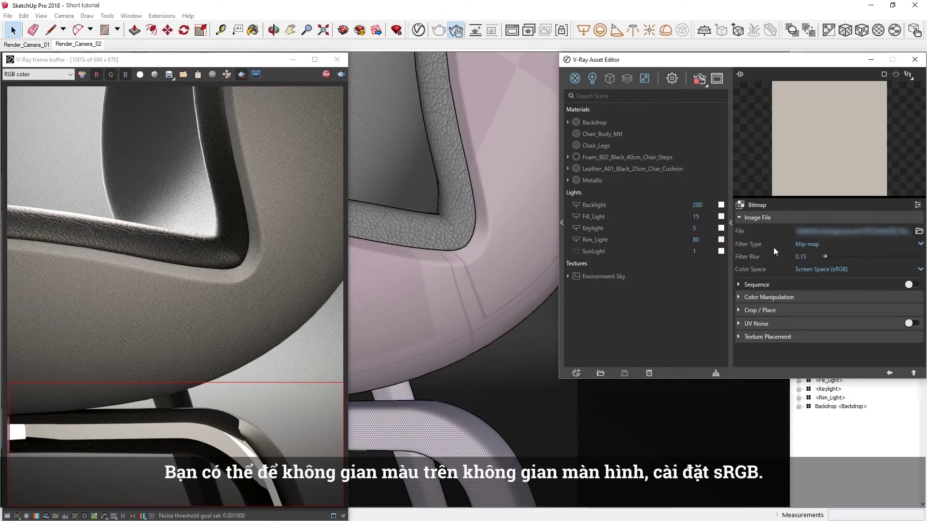
left_click(839, 270)
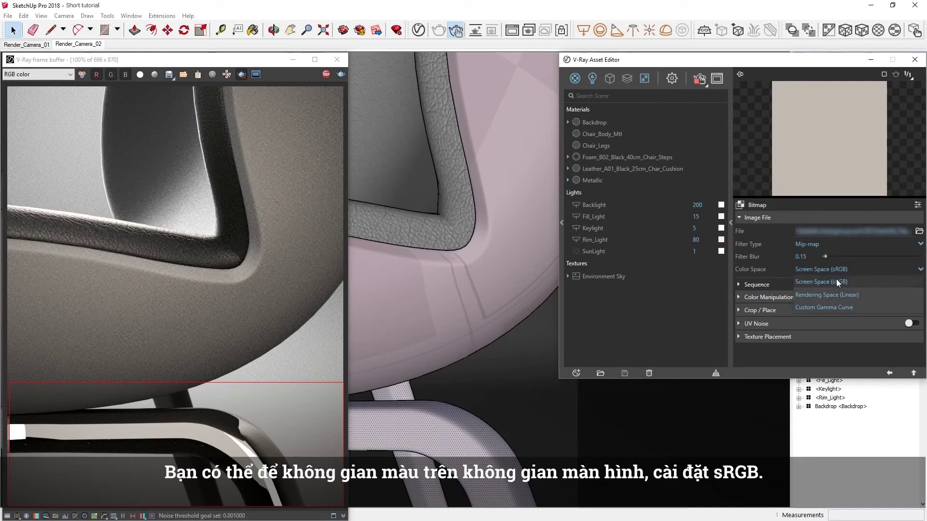
left_click(839, 283)
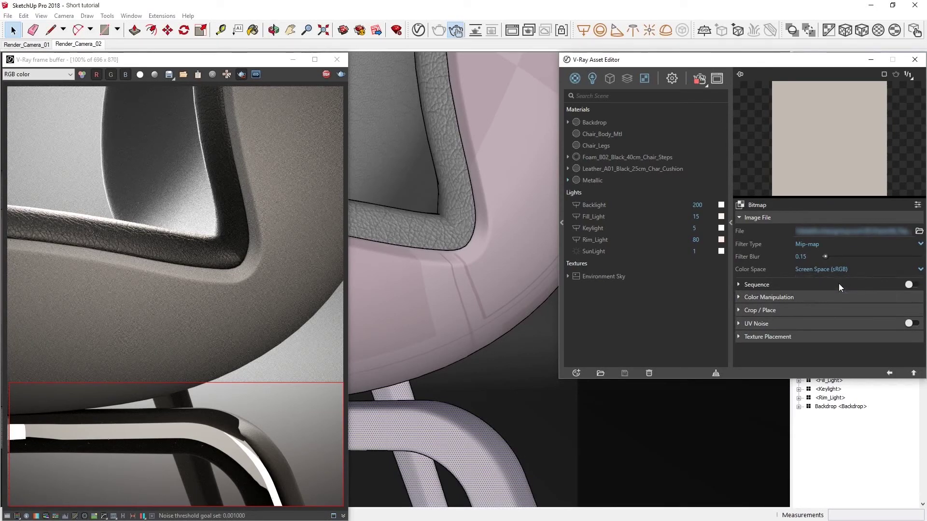
left_click(914, 372)
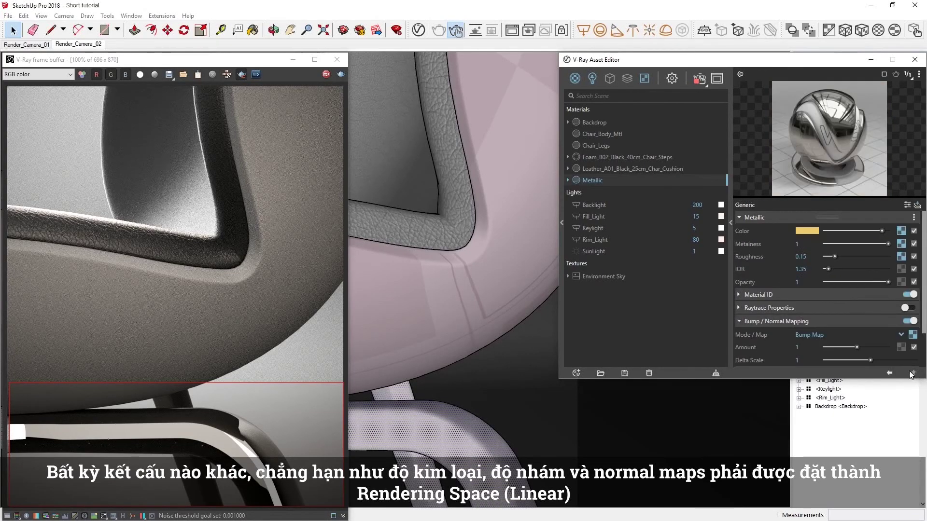
Step: Set the color space of the Metalness bitmap to Rendering Space (Linear) and return to the material
left_click(900, 243)
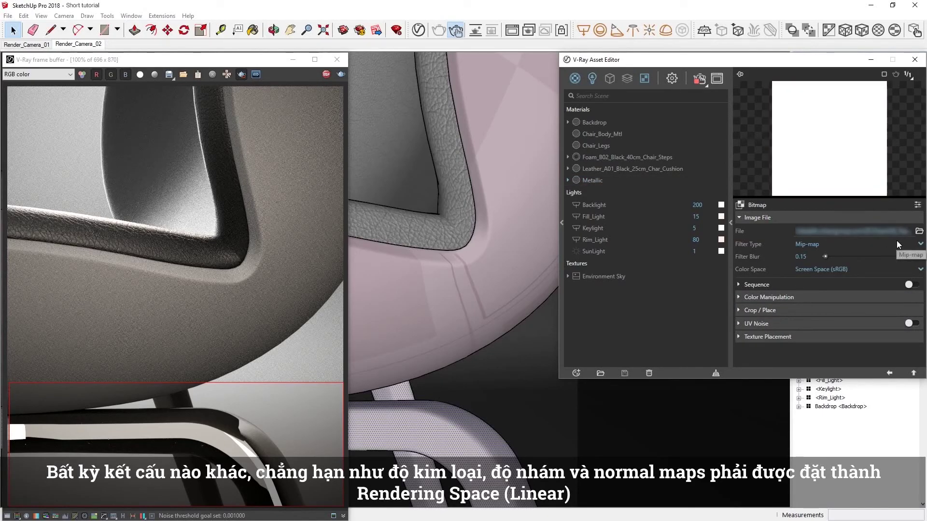
left_click(805, 269)
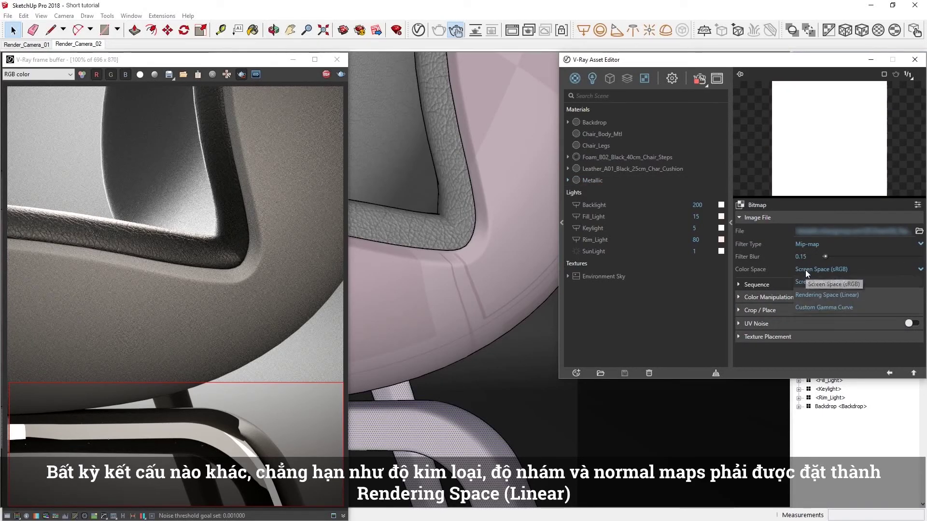
left_click(835, 295)
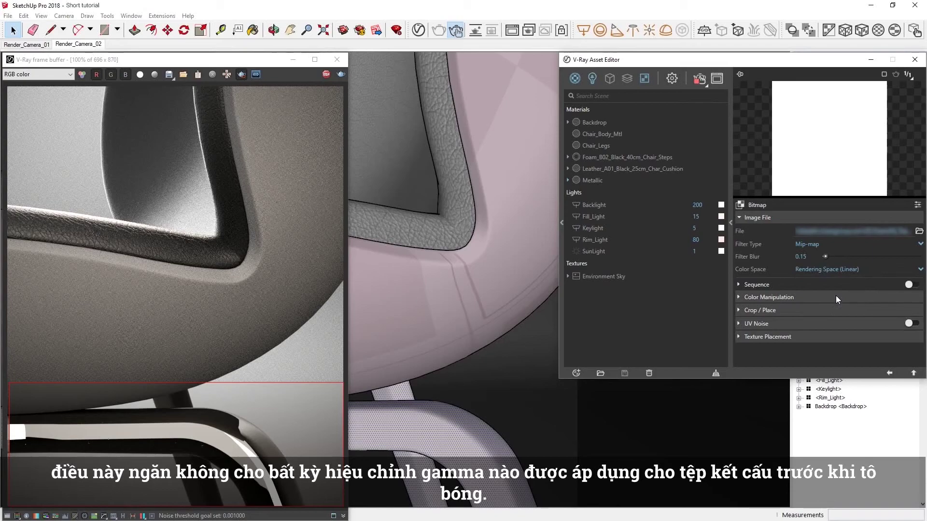
left_click(913, 373)
Step: Change the Roughness bitmap's color space to Rendering Space (Linear) and return to the material
left_click(901, 256)
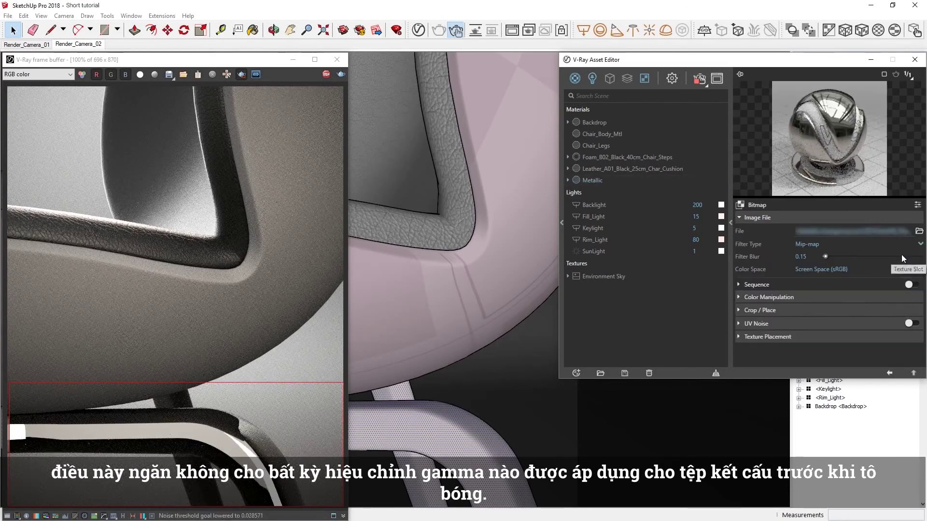
left_click(839, 269)
left_click(845, 294)
left_click(913, 373)
Step: Switch the normal map bitmap's color space to Rendering Space (Linear) and return to the material
left_click(912, 334)
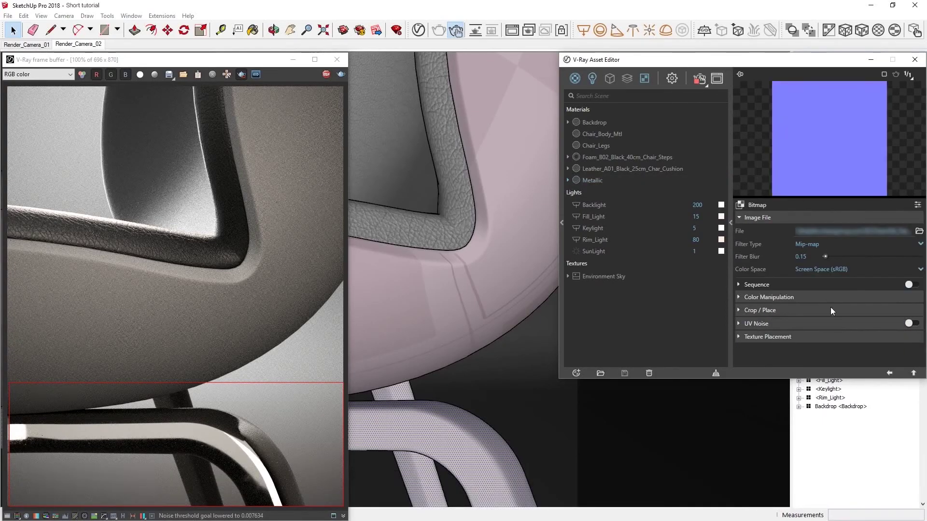
left_click(824, 270)
left_click(842, 296)
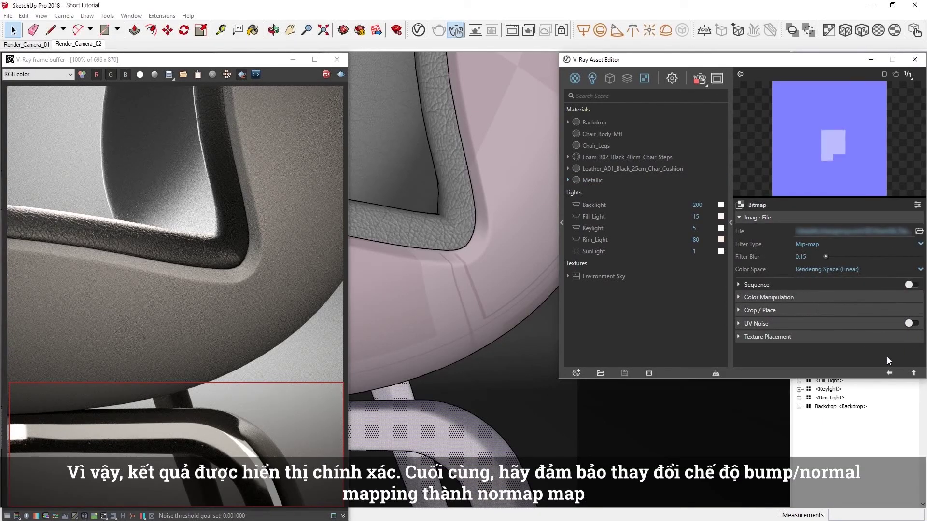
left_click(913, 373)
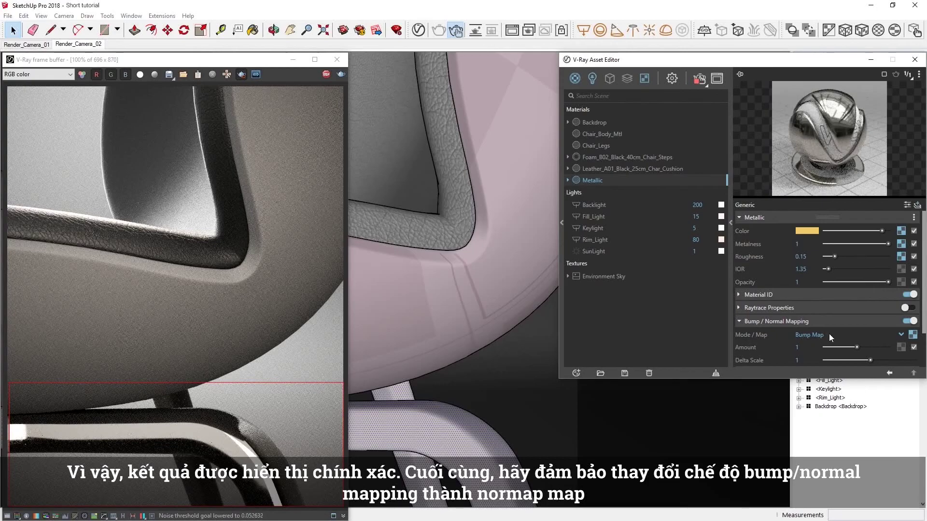
Step: Set the Bump / Normal Mapping mode of the Metallic material to Normal Map
left_click(861, 335)
left_click(832, 323)
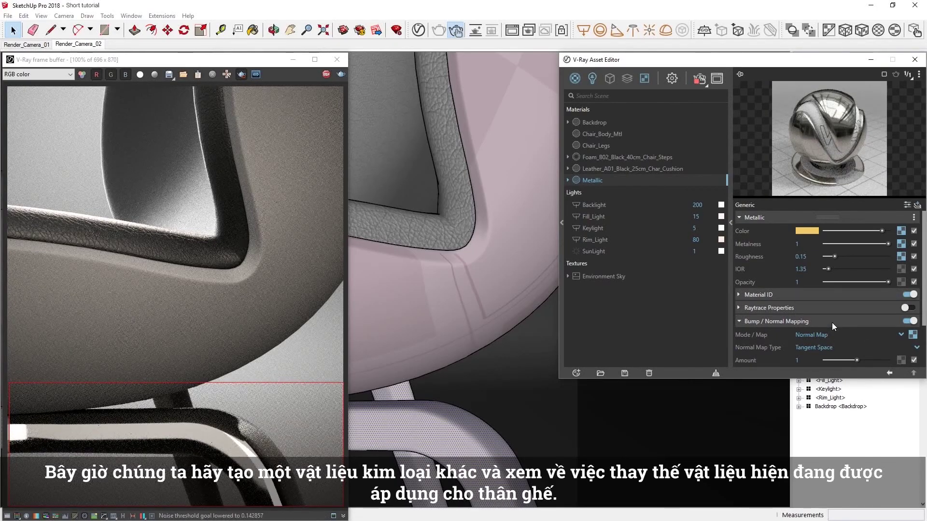
Step: Create a second V-Ray material of type Metallic
left_click(576, 373)
mouse_move(590, 361)
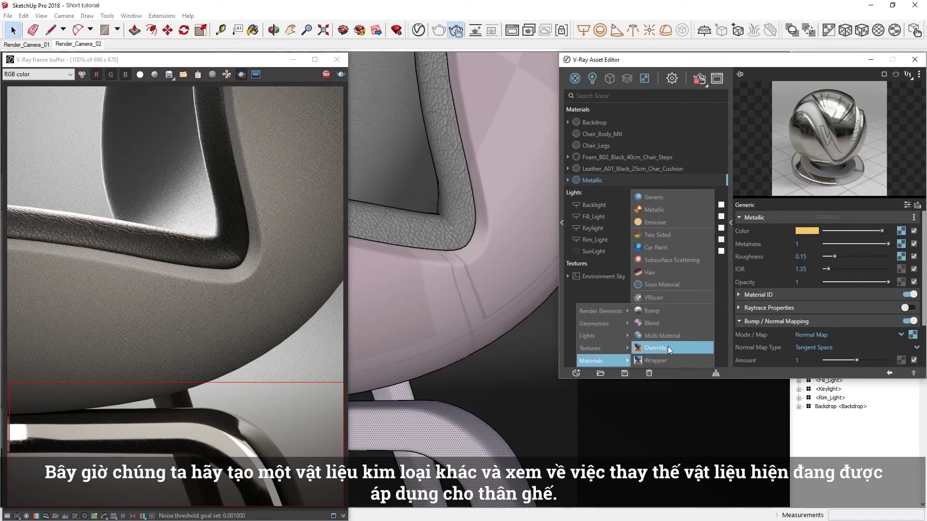
left_click(662, 211)
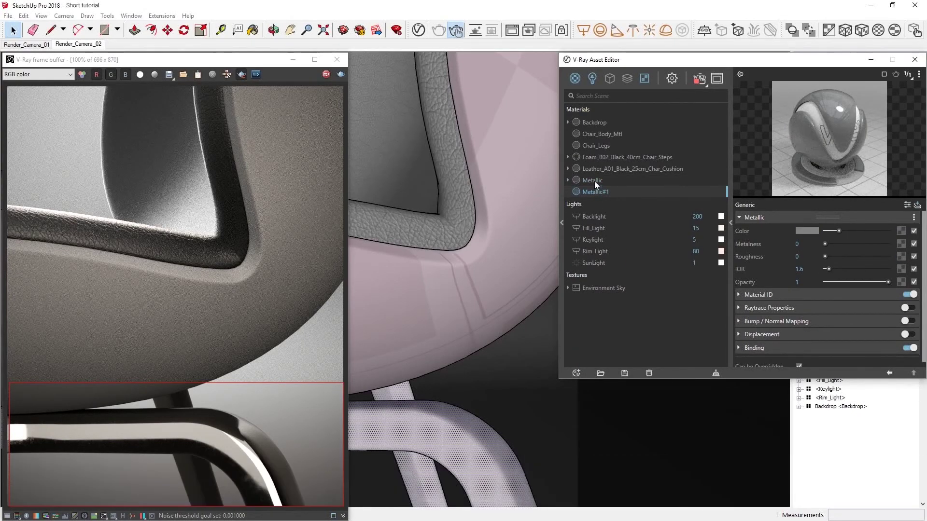
Step: Rename the first Metallic material, used on the chair's legs, to Metal_Legs
right_click(594, 181)
left_click(612, 222)
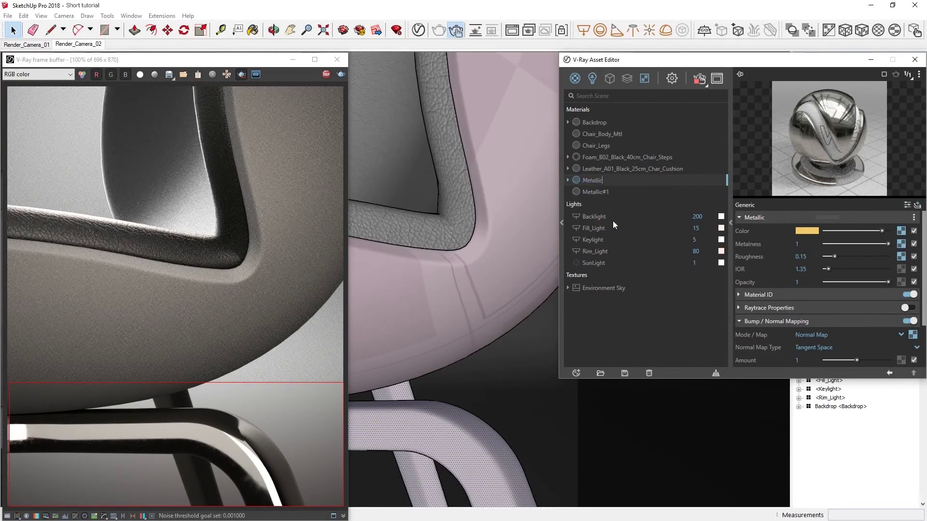
type("Metal_Legs")
Step: Rename the newly created Metallic#1 material to Wooden_Chair
left_click(598, 192)
right_click(597, 192)
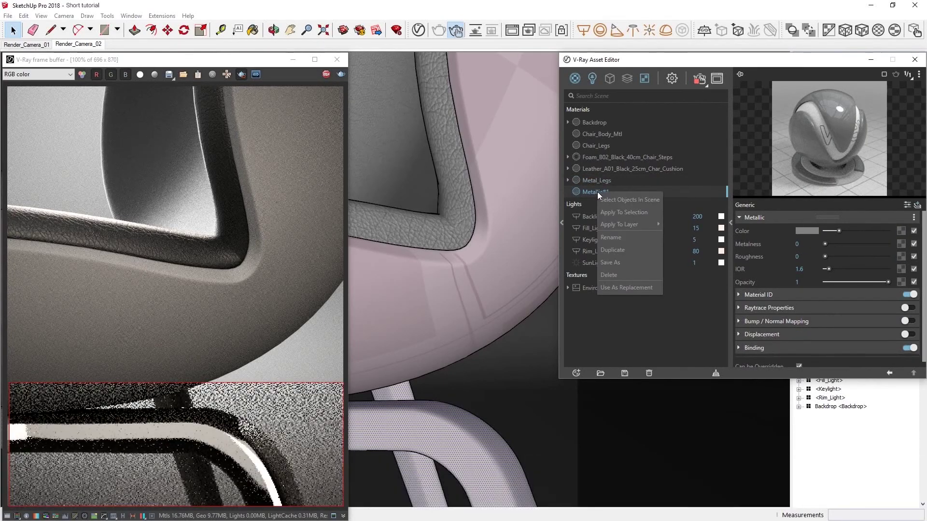
left_click(624, 236)
left_click_drag(616, 195, 591, 191)
type("Wooden_")
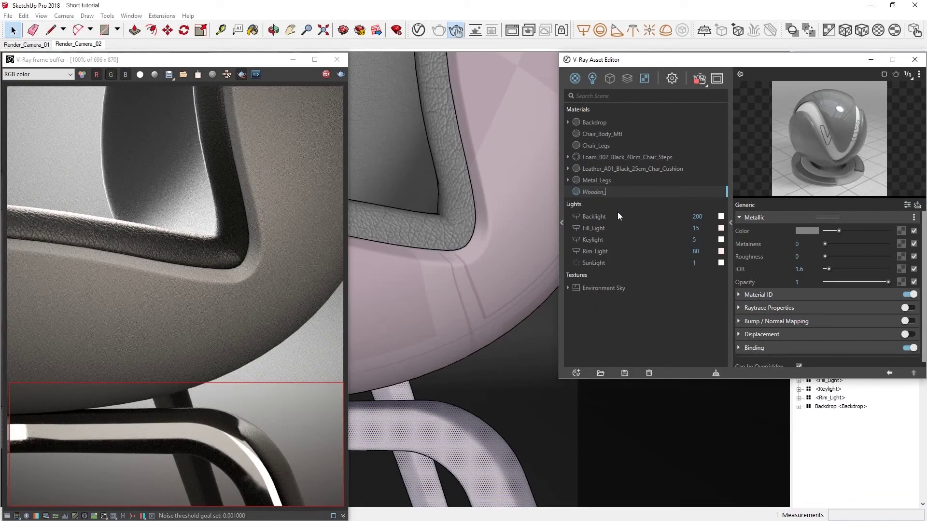
type("Chair")
key("Return")
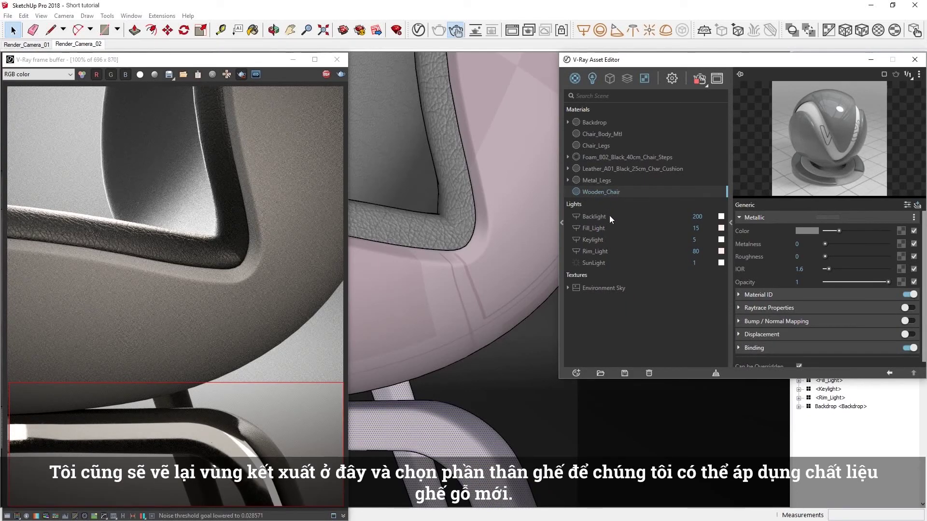
Step: Redraw the render region over the chair body and apply Wooden_Chair to the objects that use Chair_Body_Mtl
left_click_drag(6, 84, 361, 407)
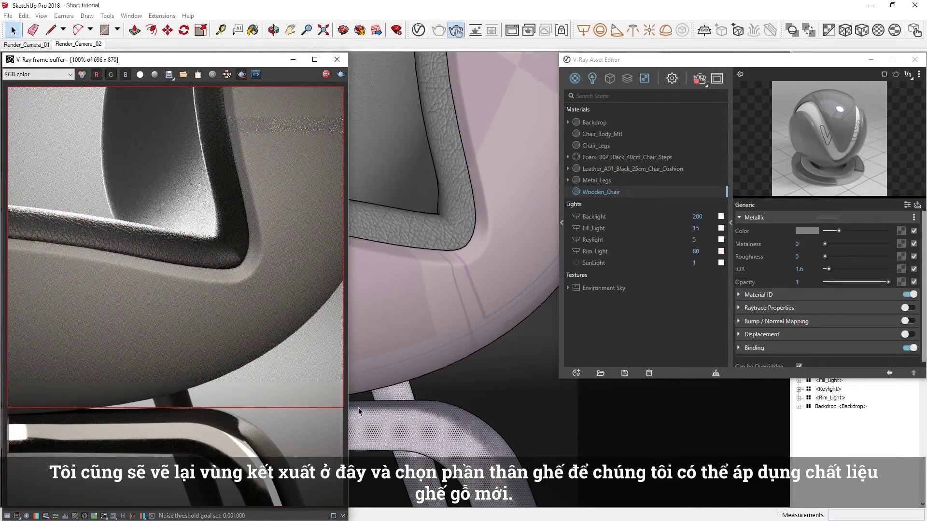
right_click(599, 136)
left_click(610, 139)
right_click(598, 192)
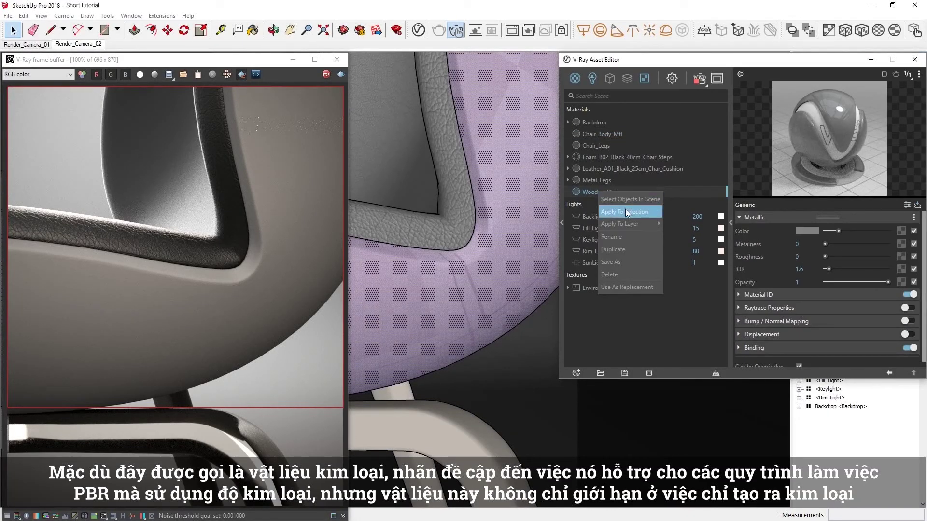
left_click(625, 212)
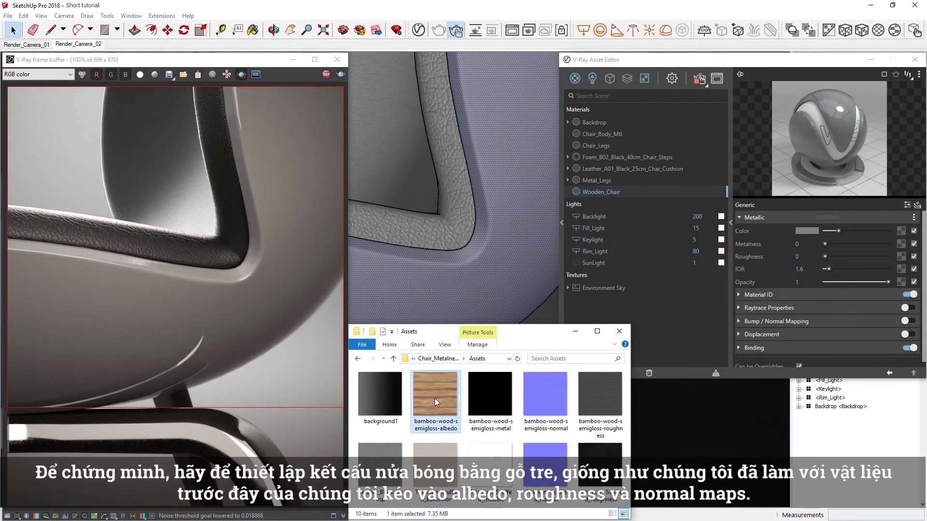
Step: Assign the bamboo-wood-semigloss albedo, metal and roughness images to Wooden_Chair's Color, Metalness and Roughness slots respectively
left_click_drag(435, 396, 900, 231)
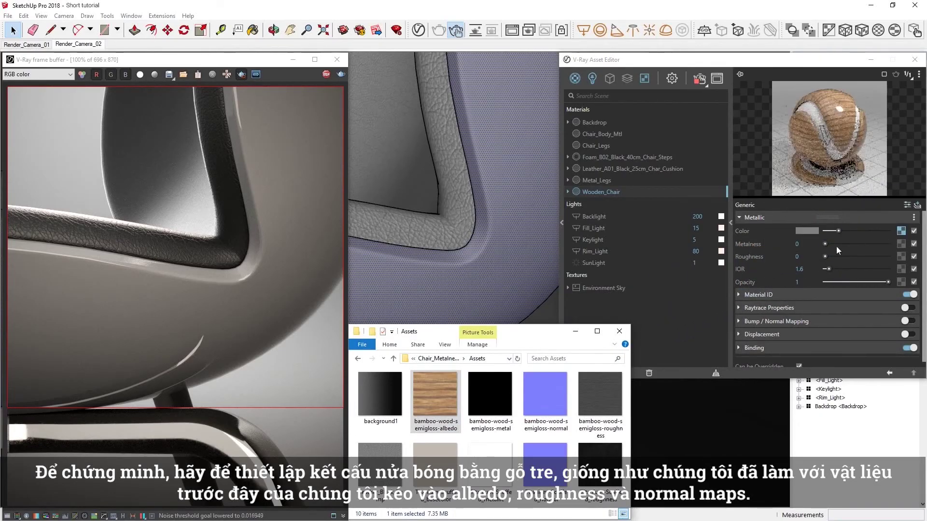
left_click_drag(494, 396, 900, 244)
left_click(598, 398)
left_click_drag(597, 398, 900, 256)
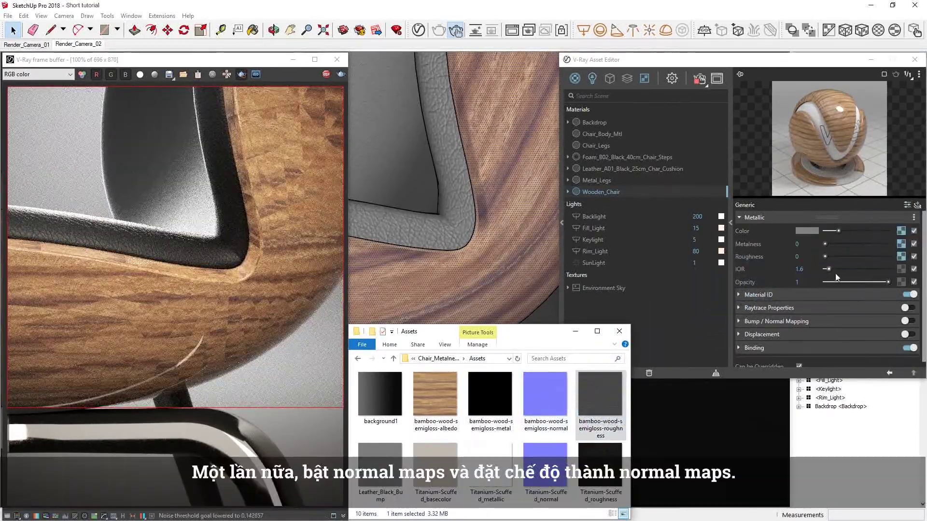
Step: Enable Bump / Normal Mapping on Wooden_Chair and set its mode to Normal Map
scroll(821, 283, "down", 1)
left_click(781, 305)
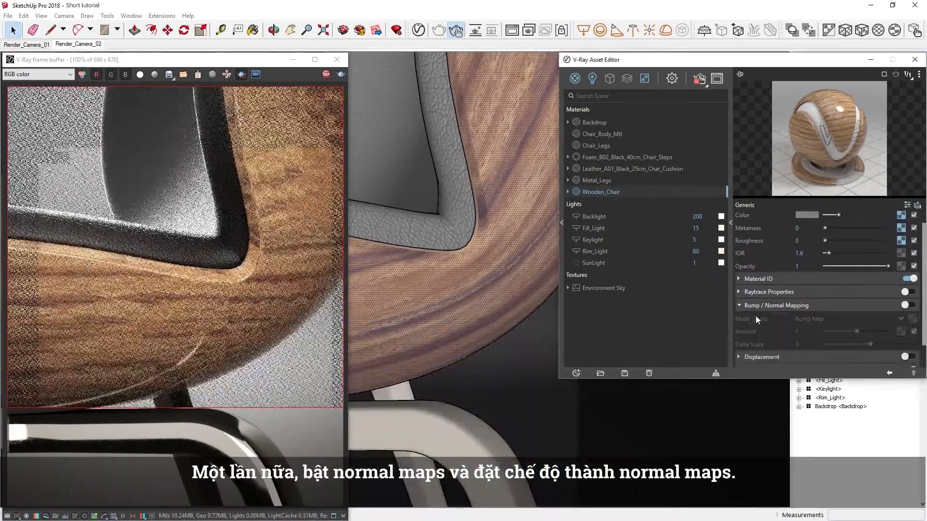
scroll(762, 316, "down", 1)
left_click(907, 277)
left_click(818, 292)
left_click(810, 328)
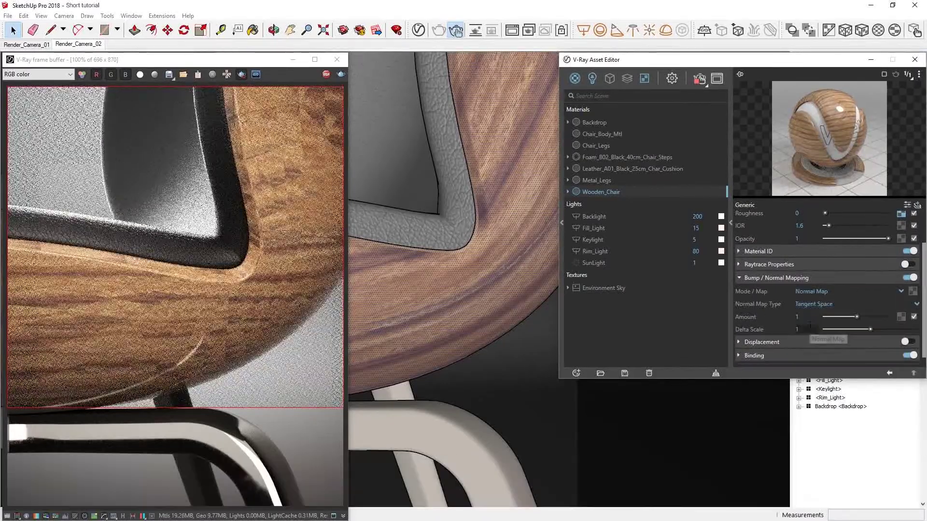
Step: Load bamboo-wood-semigloss-normal as Wooden_Chair's normal map, set its color space to Rendering Space (Linear) and return to the material
key("alt+Tab")
left_click_drag(546, 393, 912, 292)
left_click(912, 291)
left_click(850, 270)
left_click(830, 294)
left_click(913, 374)
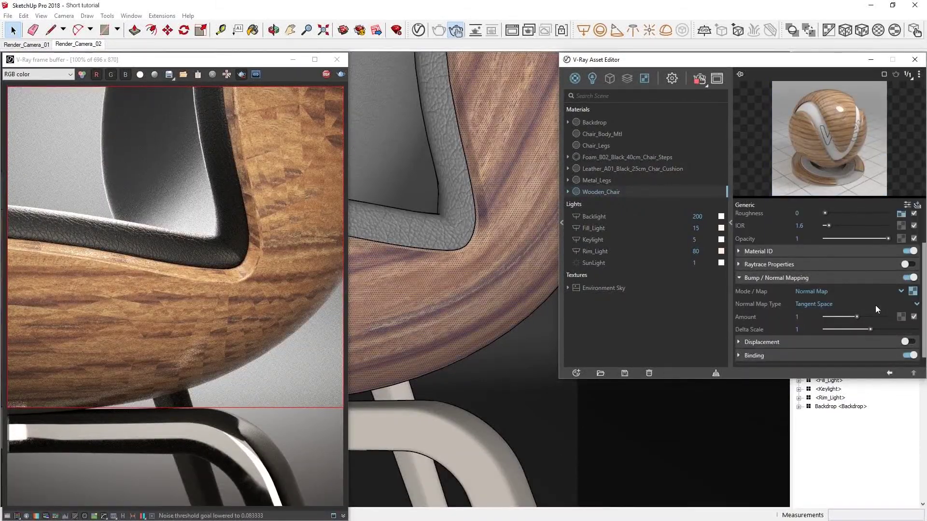
Step: Set the color space of Wooden_Chair's Roughness bitmap to Rendering Space (Linear) and return to the material
scroll(883, 268, "up", 1)
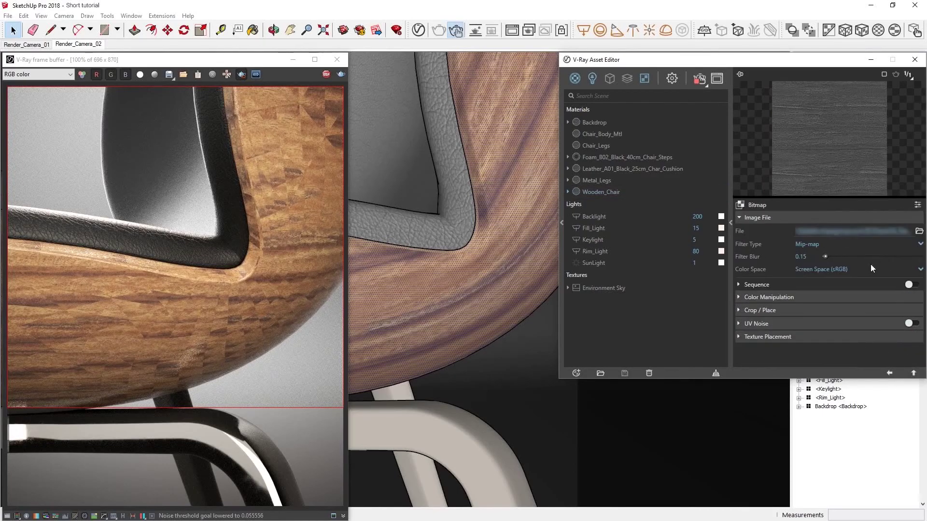
left_click(837, 274)
left_click(837, 295)
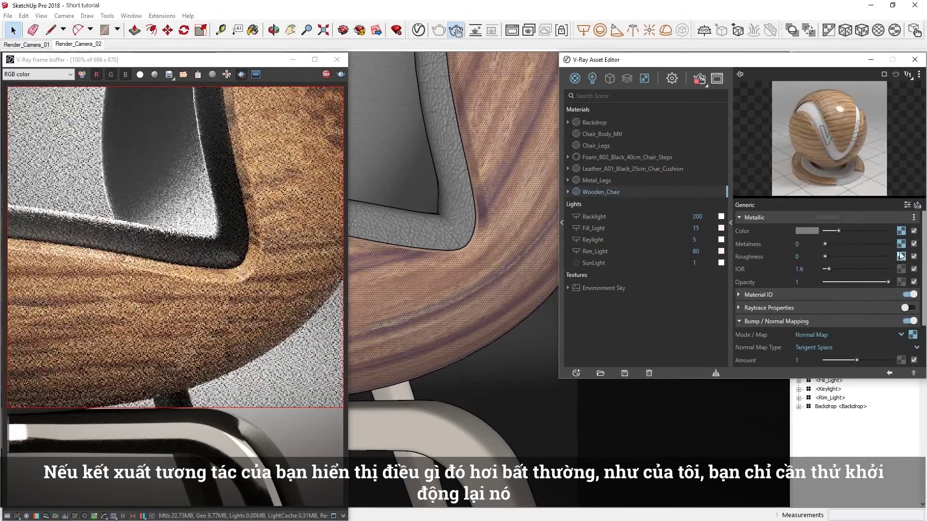
Step: Set Wooden_Chair's Metalness bitmap to Rendering Space (Linear), return to the material and restart the interactive render
left_click(901, 257)
left_click(828, 271)
left_click(832, 294)
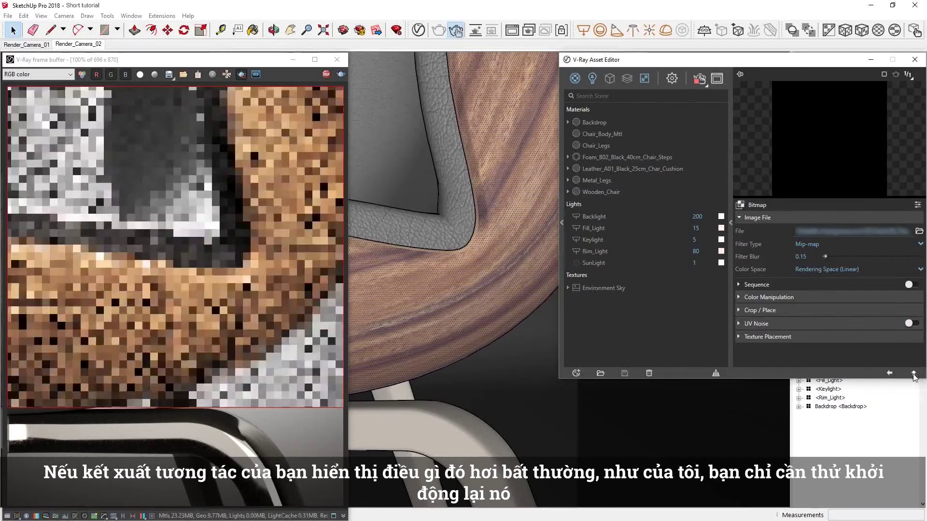
left_click(913, 373)
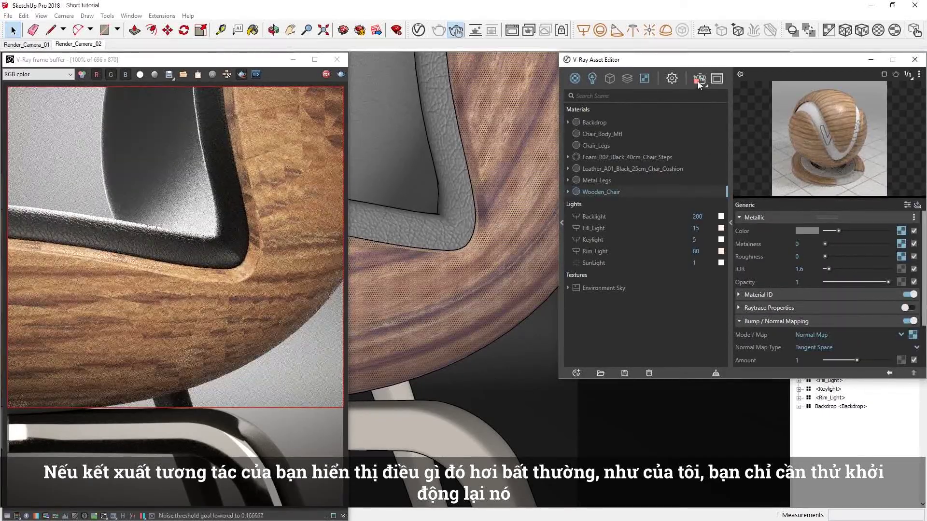
left_click(699, 79)
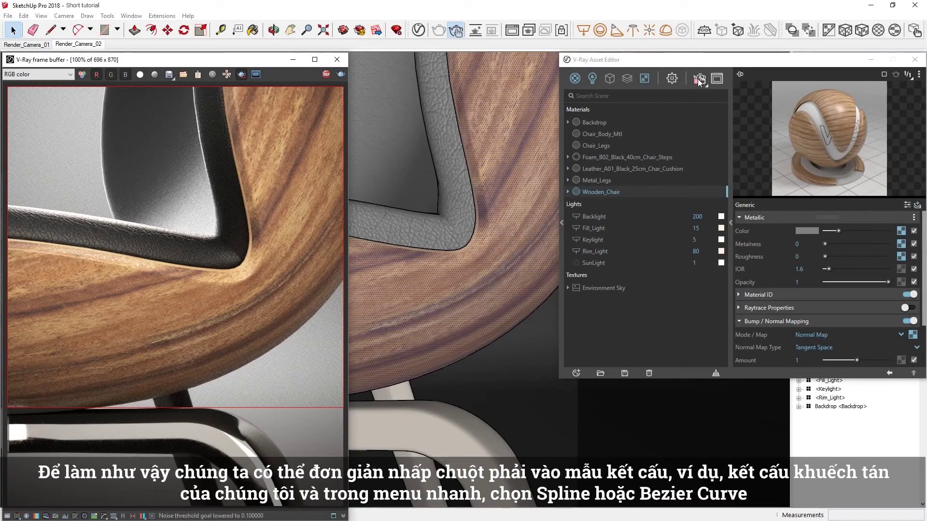
Step: Wrap the bitmap in Wooden_Chair's Color slot in a Spline Curve texture
left_click(705, 200)
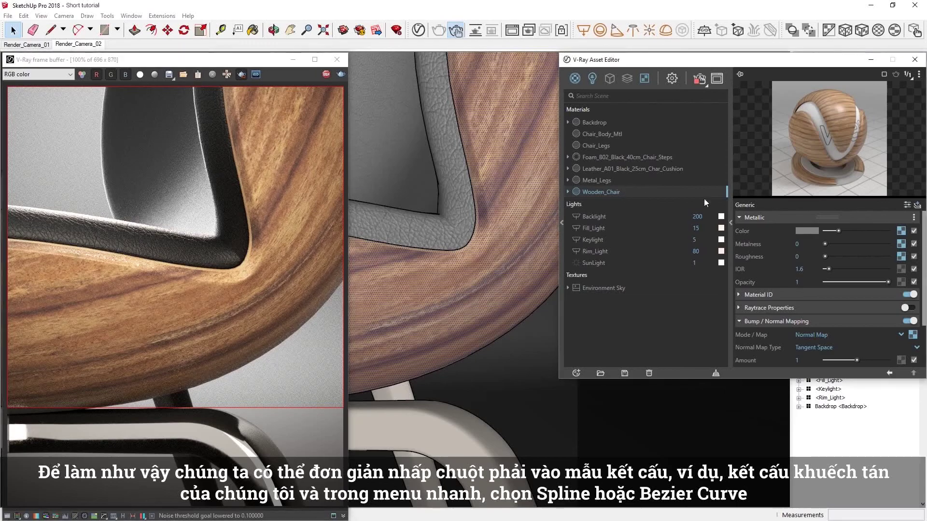
right_click(900, 231)
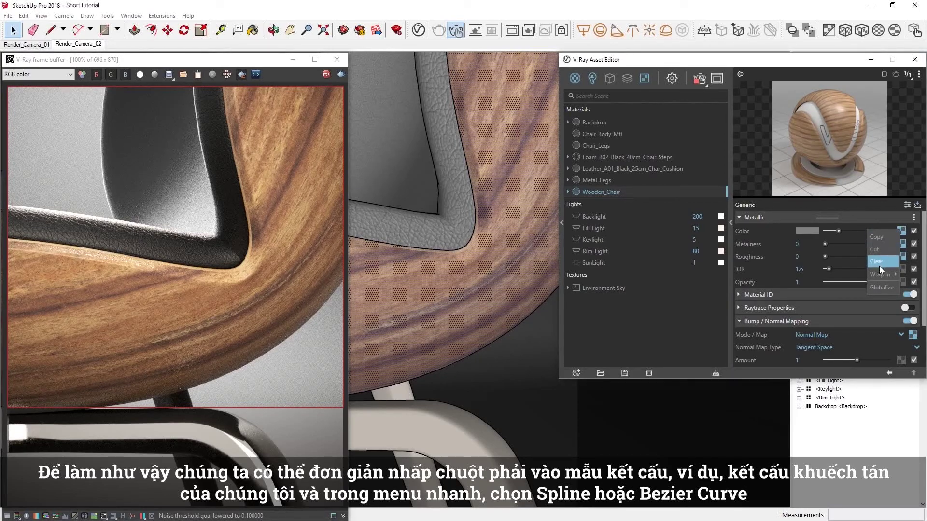
mouse_move(879, 274)
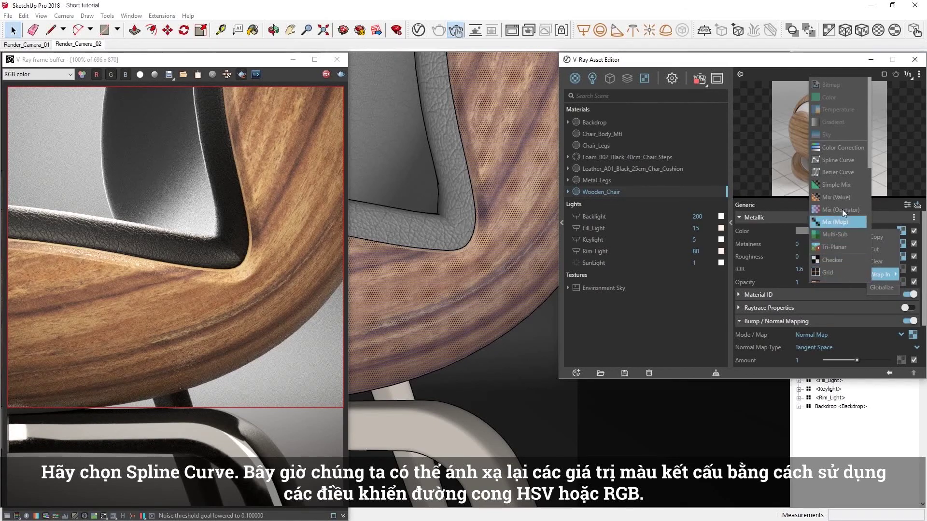
left_click(856, 163)
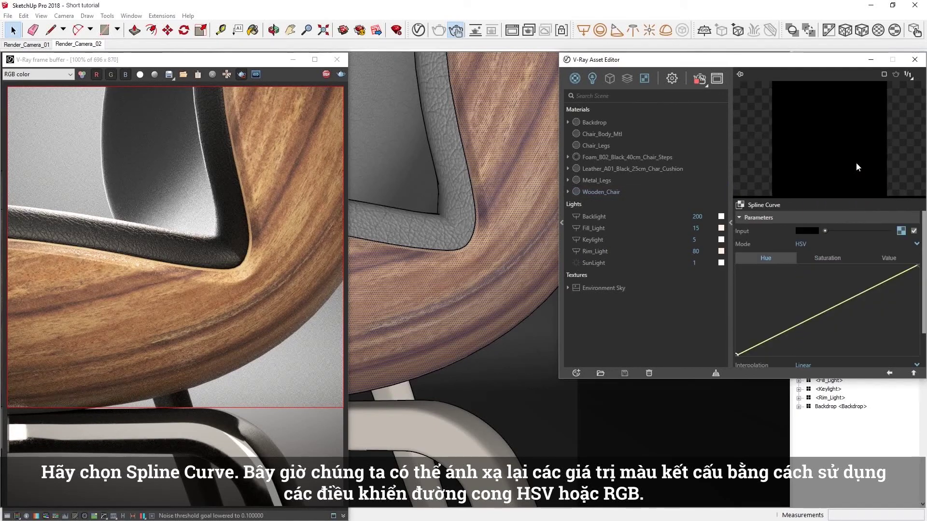
Step: Raise the middle of the Saturation curve with one control point and bend the Value curve into an S, its lower point at position 0.25, value 0.13
left_click(815, 258)
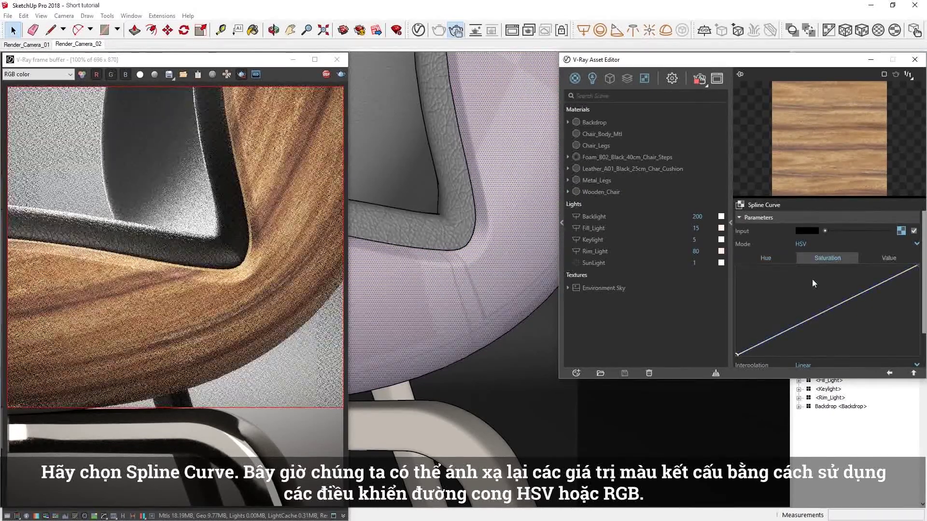
left_click_drag(832, 312, 807, 296)
left_click(886, 257)
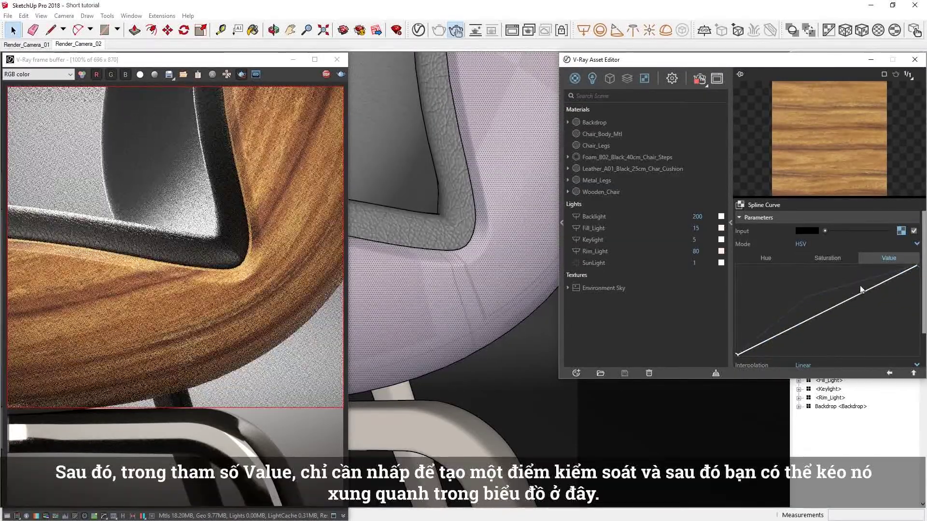
left_click_drag(832, 312, 873, 279)
left_click_drag(837, 318, 782, 343)
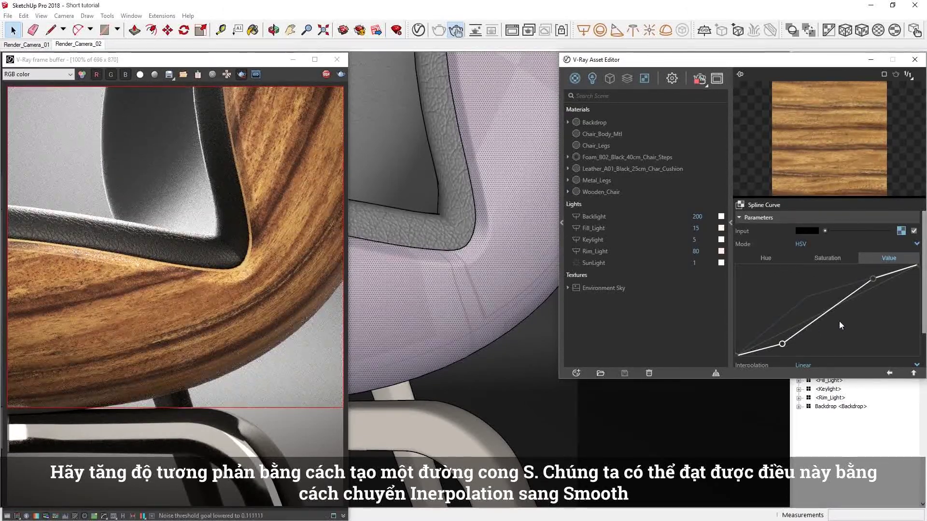
Step: Set the Value curve's interpolation to Smooth and stop the interactive render
left_click_drag(925, 317, 923, 343)
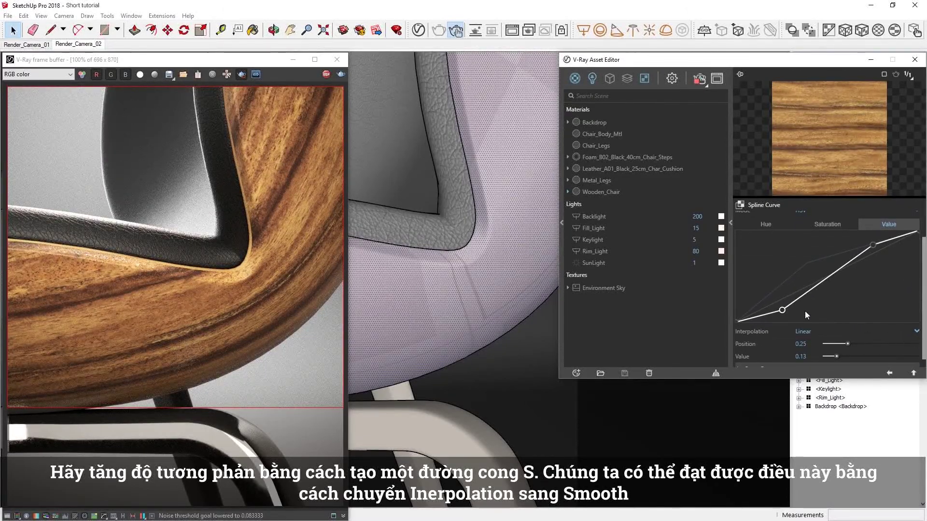
left_click(811, 330)
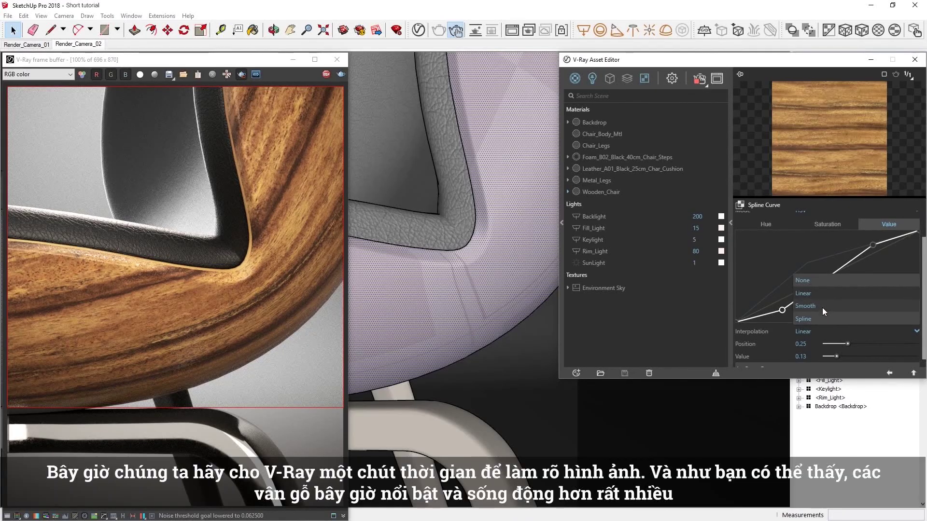
left_click(821, 308)
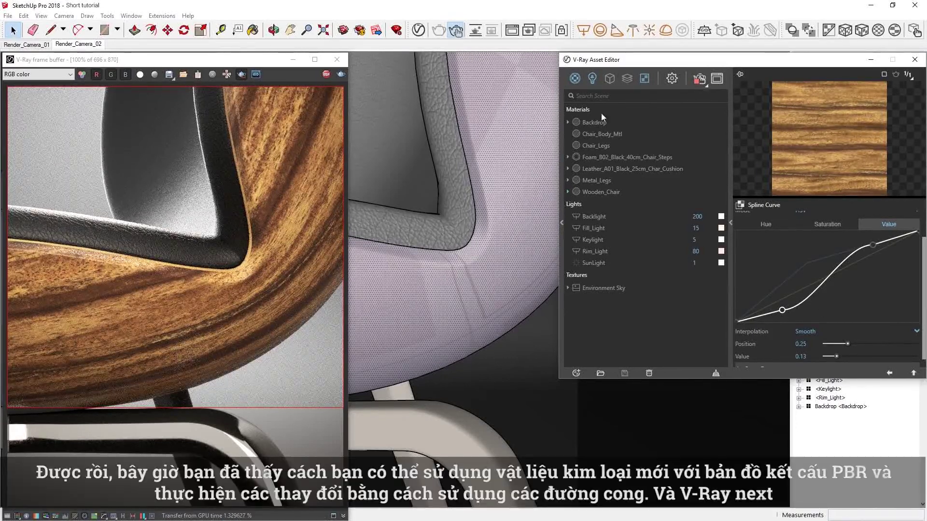
left_click(700, 78)
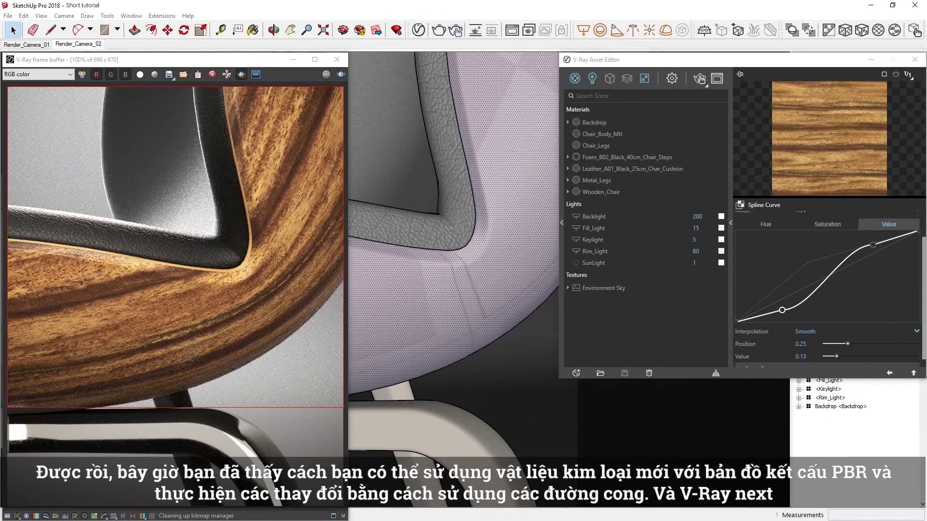